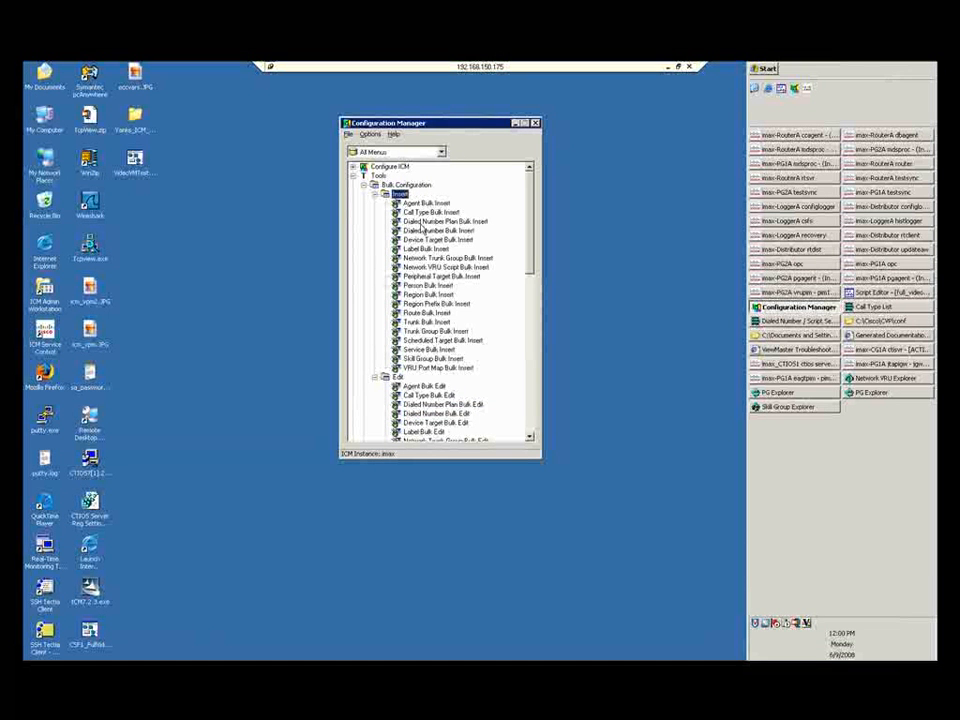
Open the Dialed Number Plan Bulk Insert tool and set the new record's wildcard pattern to 8552
{"action": "left_click", "coordinate": [418, 222]}
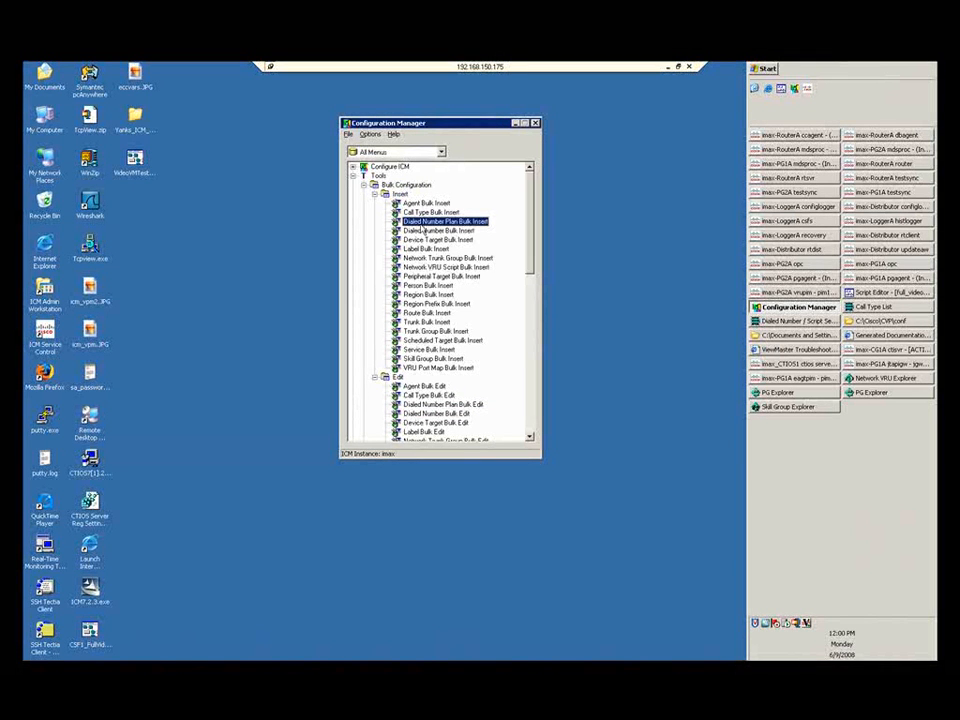
{"action": "double_click", "coordinate": [423, 223]}
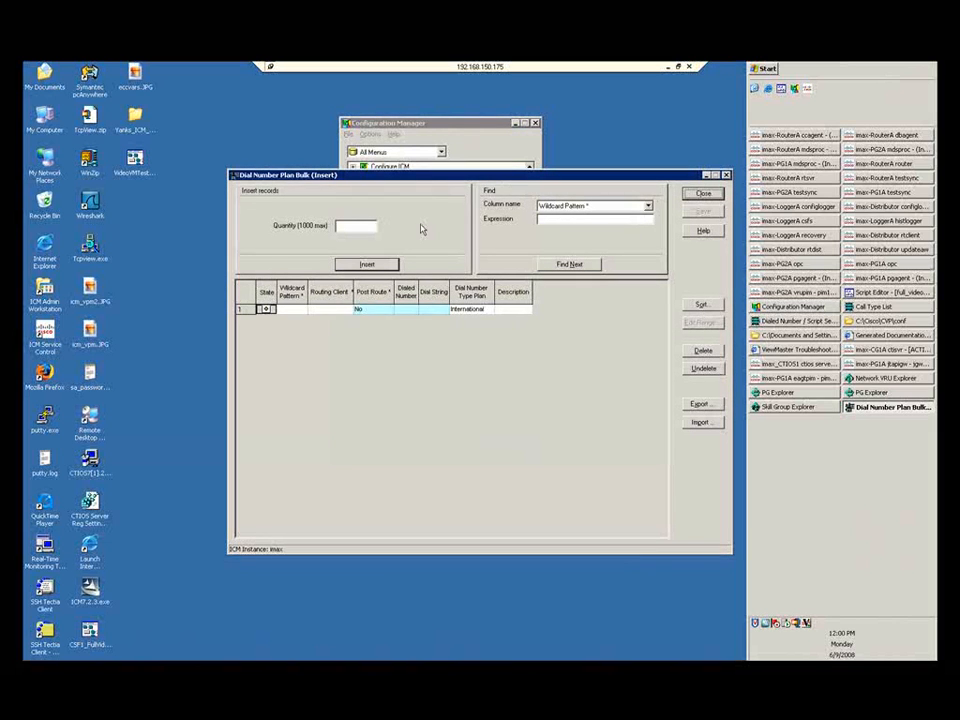
{"action": "left_click_drag", "start_coordinate": [445, 176], "coordinate": [373, 221]}
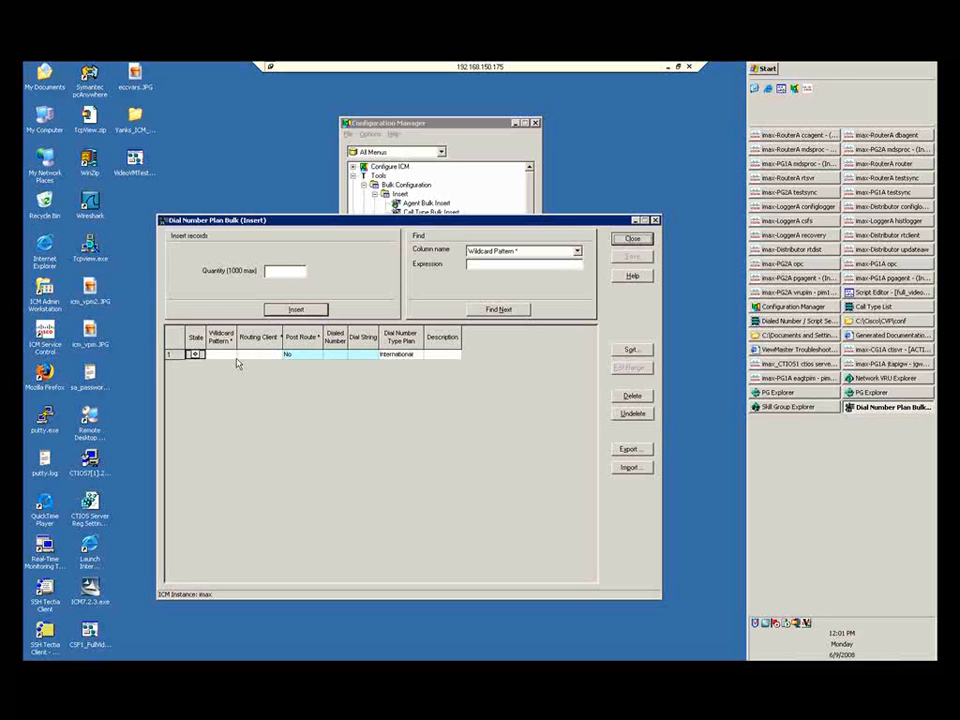
{"action": "left_click", "coordinate": [221, 354]}
{"action": "type", "text": "850"}
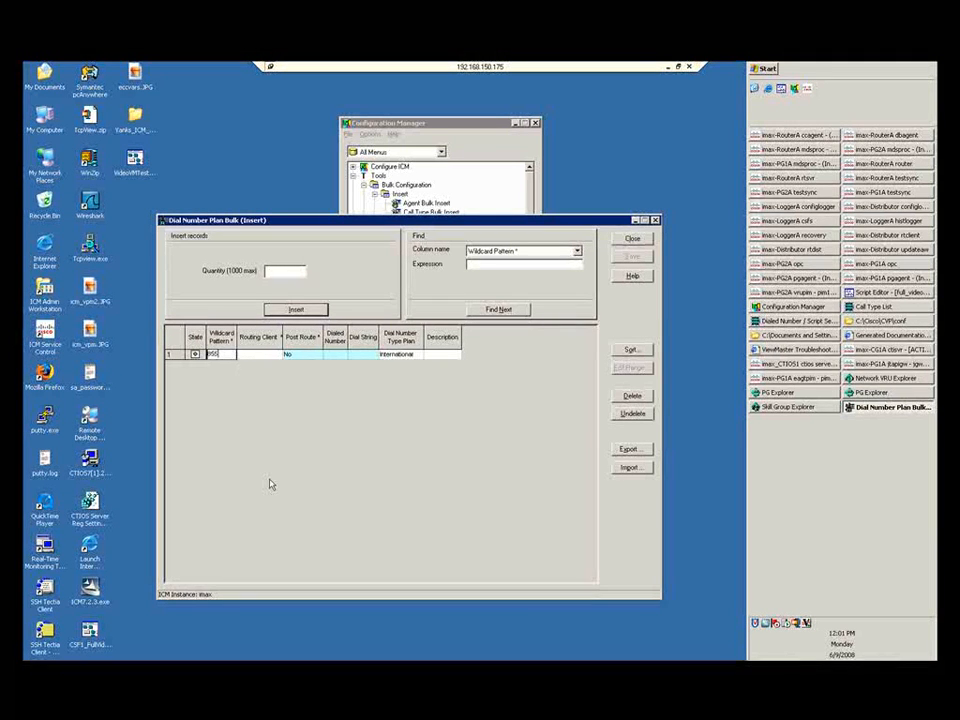
{"action": "type", "text": "2"}
Set the new record's routing client to PG1_CCM_PIM1.RC and its post route to Yes
{"action": "left_click", "coordinate": [250, 357]}
{"action": "left_click", "coordinate": [276, 354]}
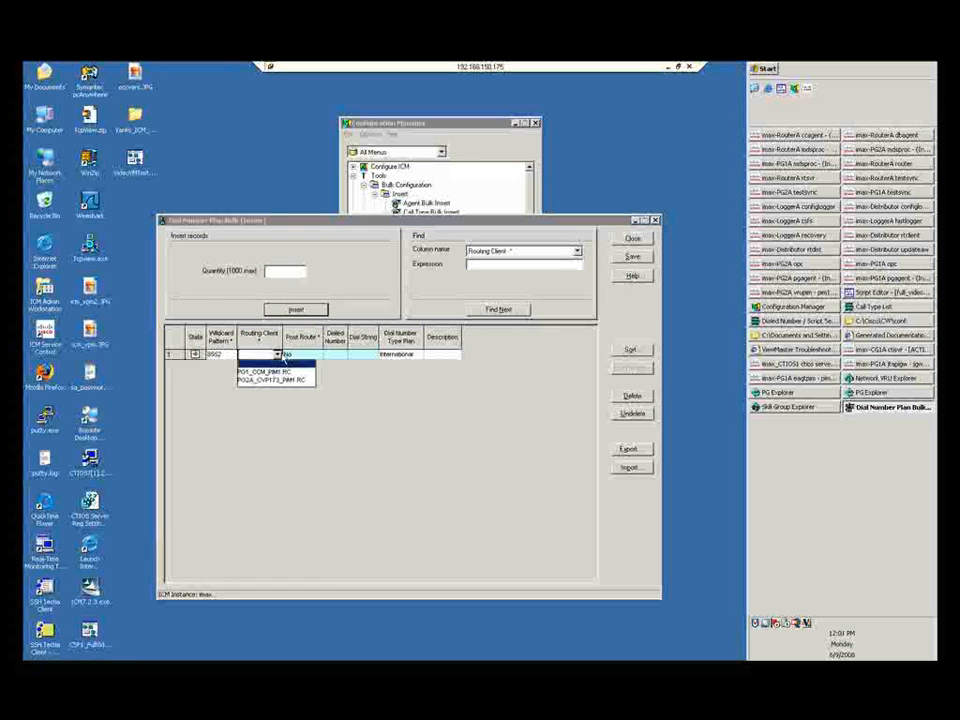
{"action": "left_click", "coordinate": [275, 372]}
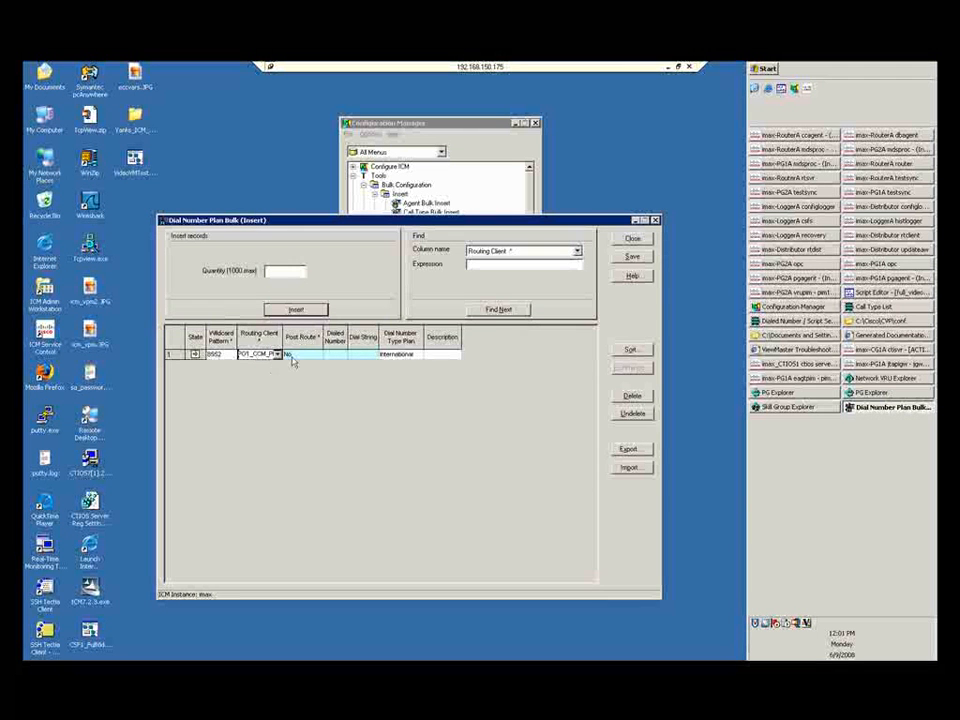
{"action": "left_click", "coordinate": [292, 356]}
{"action": "left_click", "coordinate": [330, 355]}
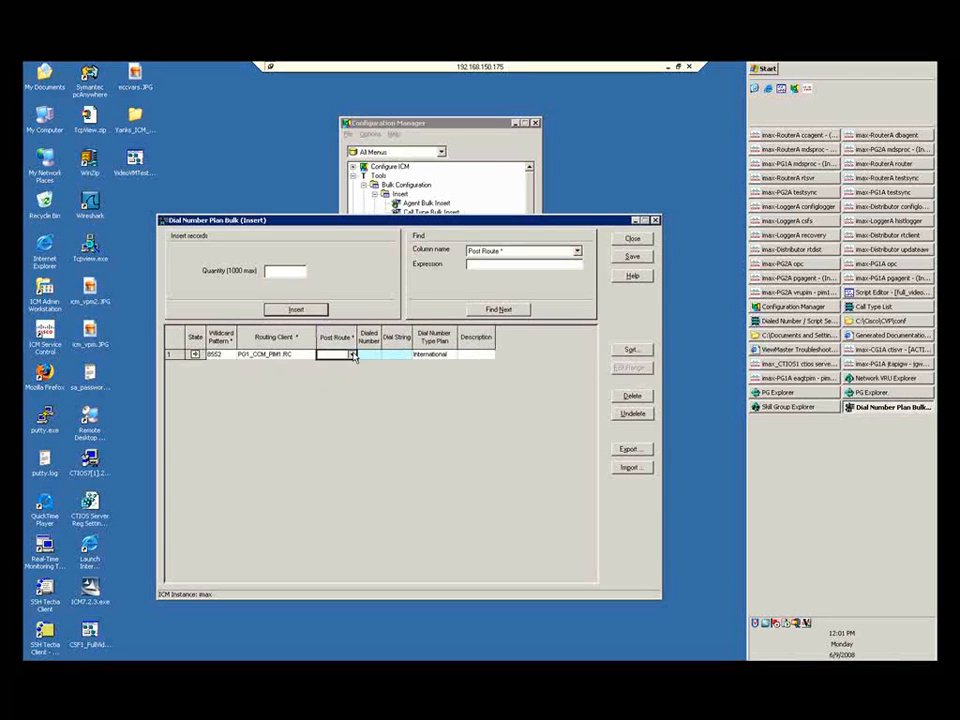
{"action": "left_click", "coordinate": [351, 355]}
{"action": "left_click", "coordinate": [338, 376]}
Assign PG1_CCM_PIM1.RC.8552 as the dialed number of the new dial plan record
{"action": "left_click", "coordinate": [368, 354]}
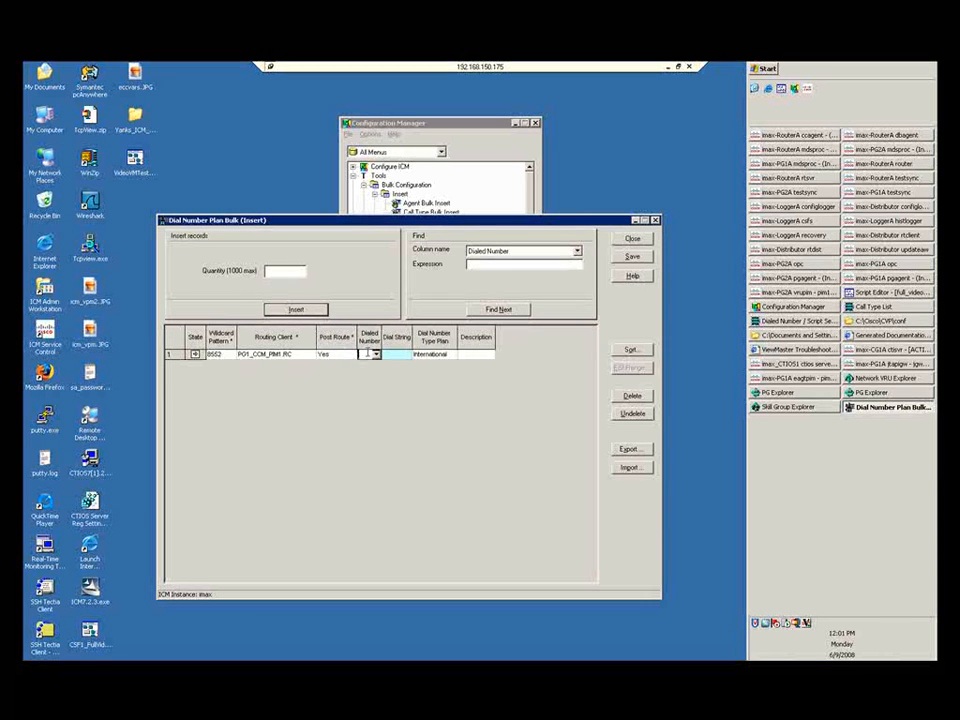
{"action": "left_click", "coordinate": [375, 355]}
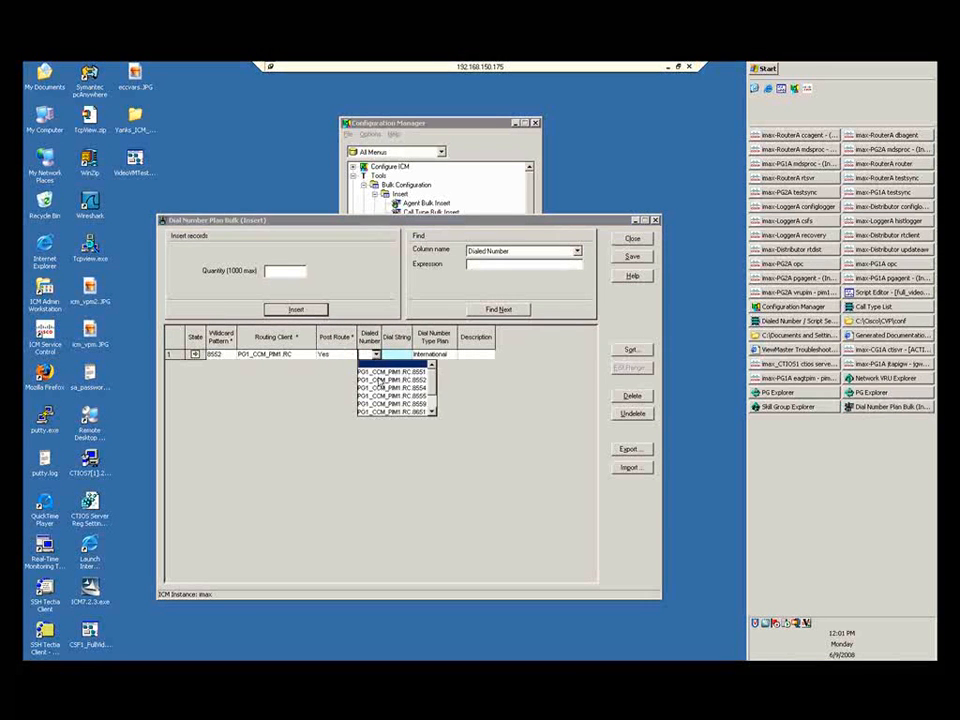
{"action": "left_click", "coordinate": [379, 382]}
{"action": "left_click", "coordinate": [379, 356]}
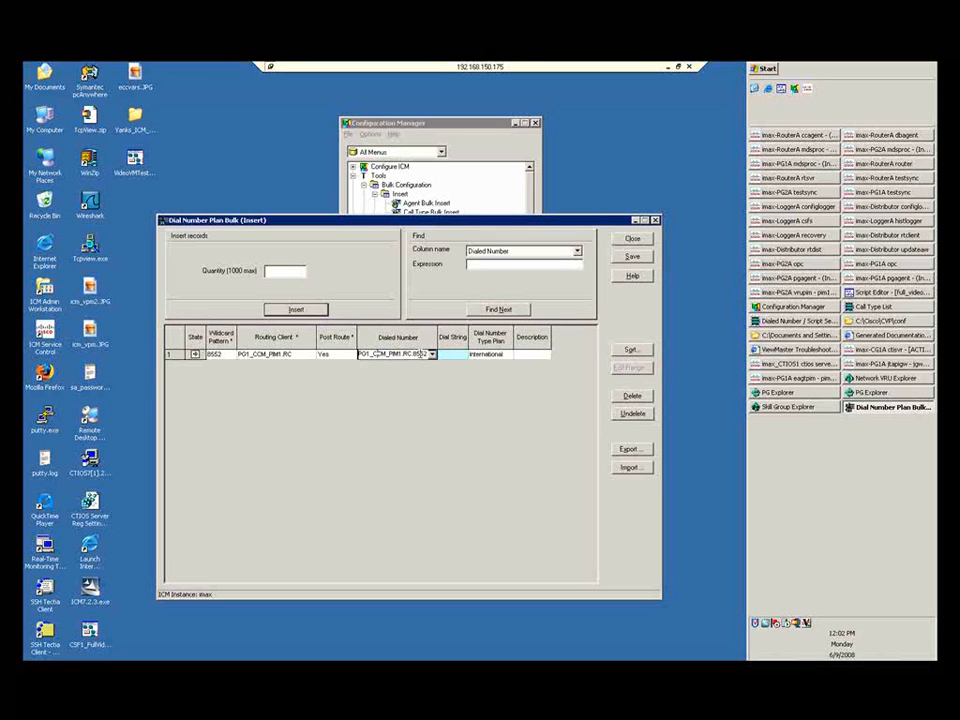
Try 85XX as the record's wildcard pattern, and restore the pattern to 8552
{"action": "left_click", "coordinate": [222, 356]}
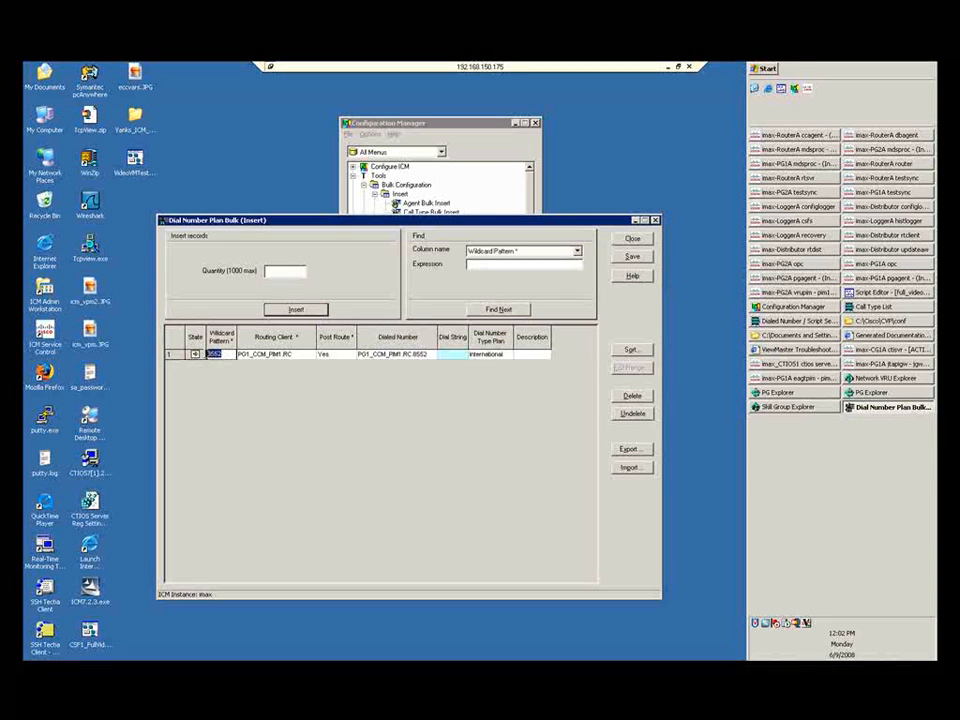
{"action": "left_click", "coordinate": [226, 355]}
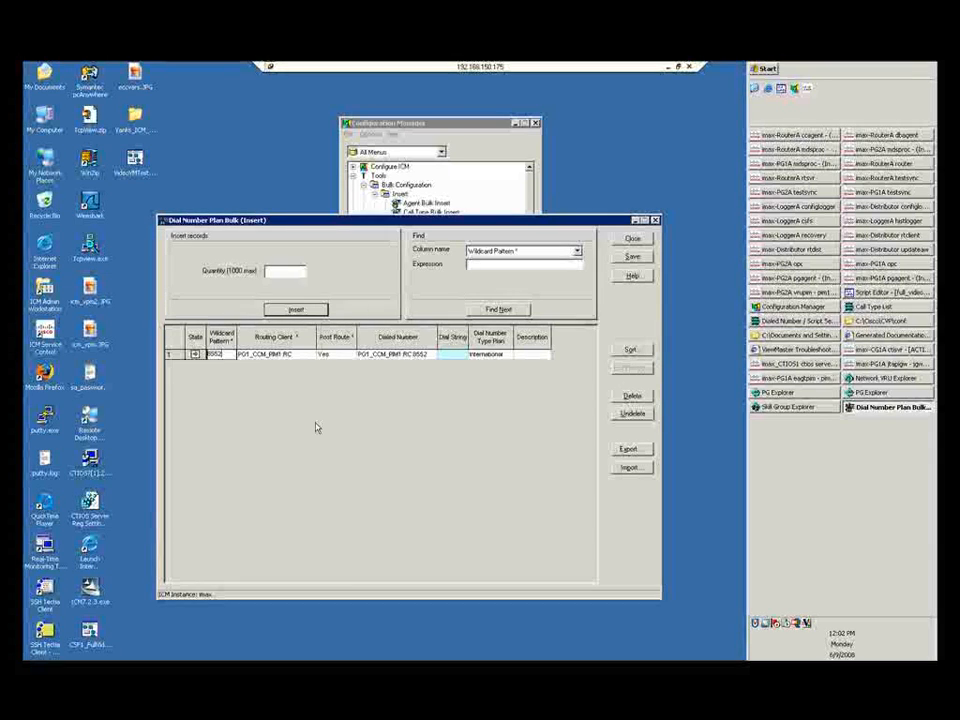
{"action": "key", "text": "BackSpace"}
{"action": "key", "text": "BackSpace"}
{"action": "type", "text": "XX"}
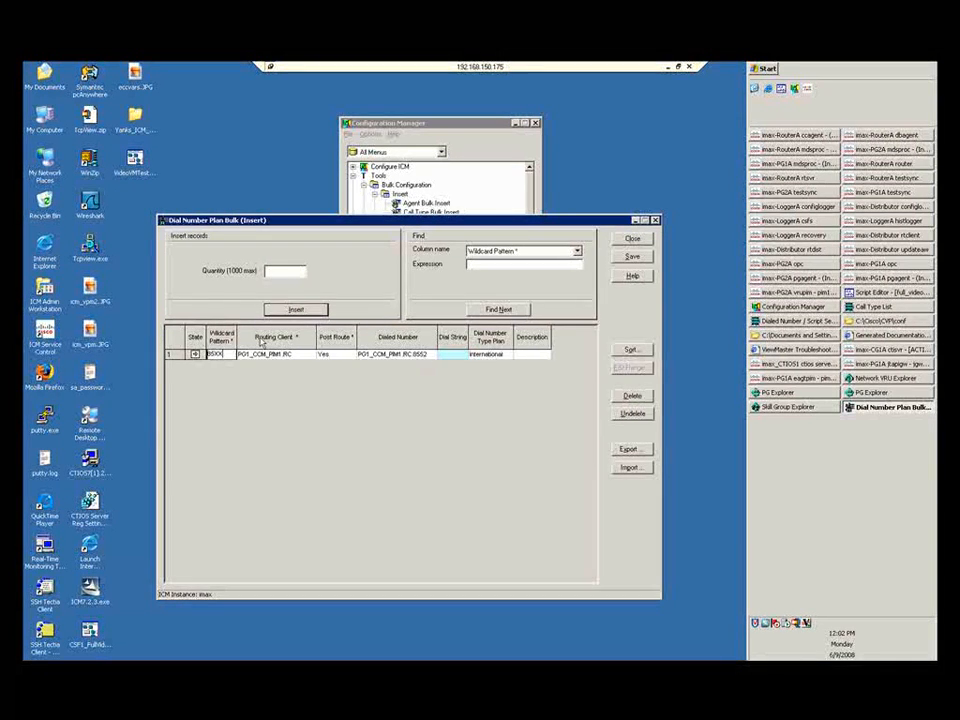
{"action": "key", "text": "BackSpace"}
{"action": "key", "text": "BackSpace"}
{"action": "type", "text": "52"}
Set the record's dial number type plan to Private Network and close the bulk insert window without saving
{"action": "left_click", "coordinate": [508, 356]}
{"action": "left_click", "coordinate": [490, 406]}
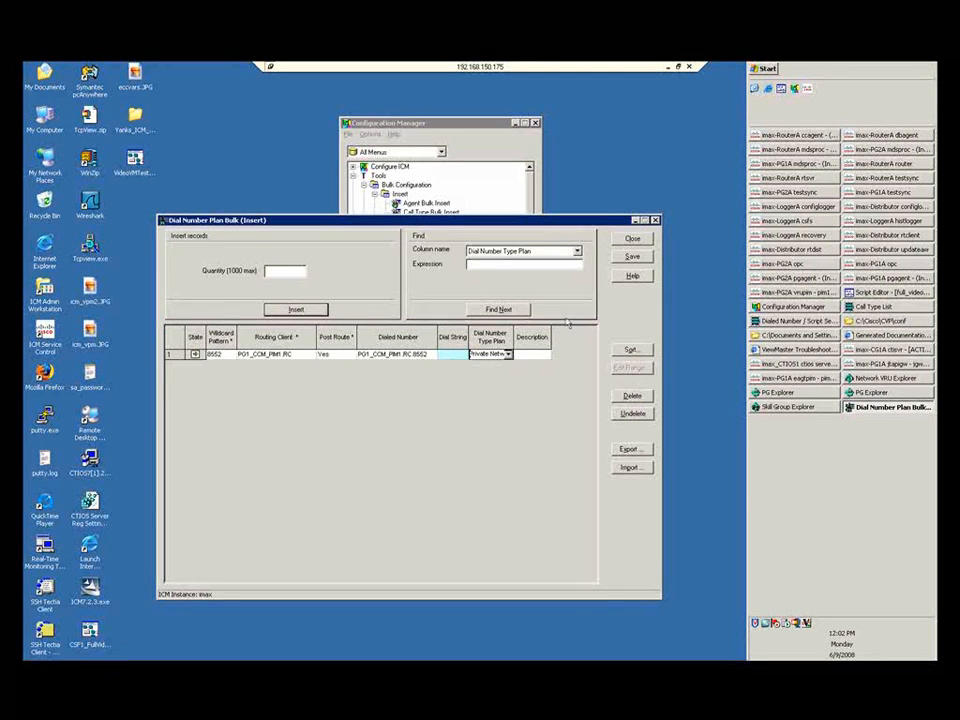
{"action": "left_click", "coordinate": [632, 239]}
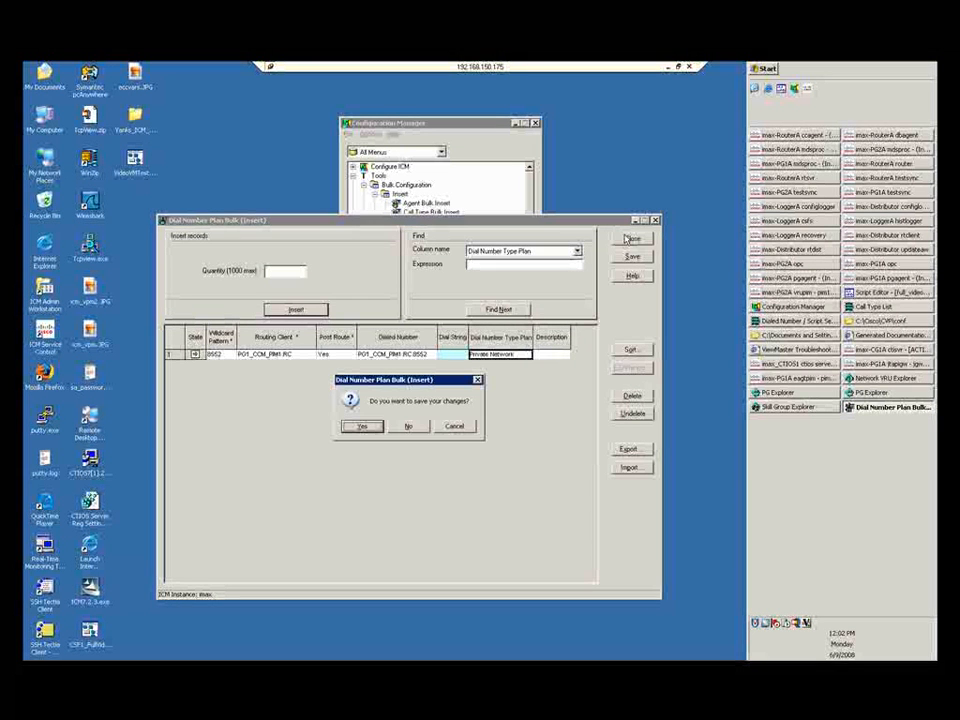
{"action": "left_click", "coordinate": [415, 427]}
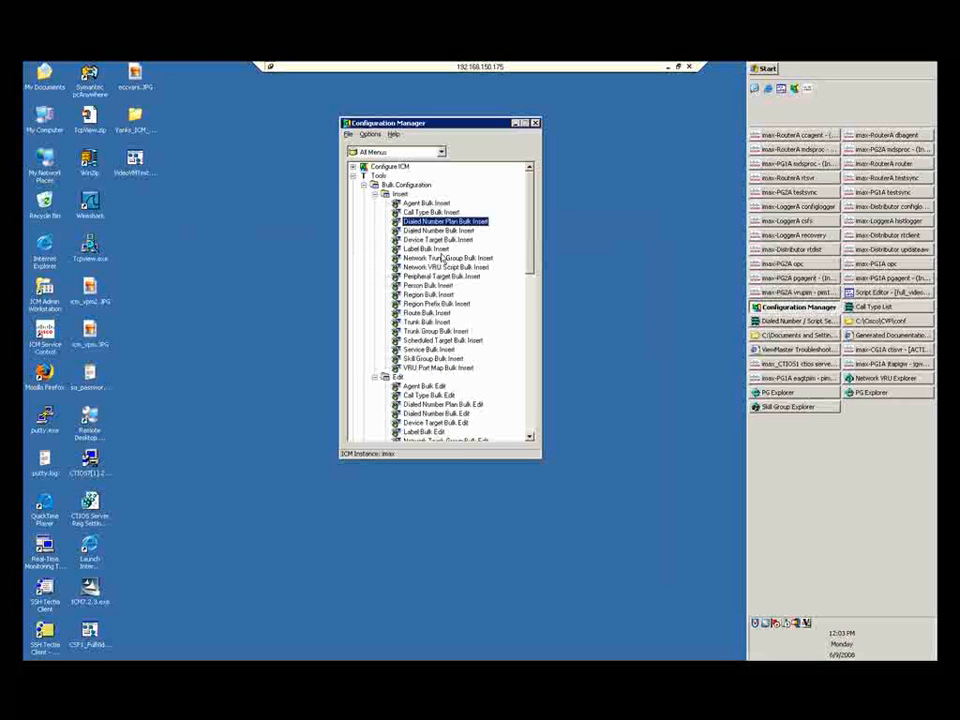
Open the Dialed Number Plan Bulk Edit tool and retrieve the records for routing client PG1_CCM_PIM1.RC
{"action": "left_click", "coordinate": [385, 377]}
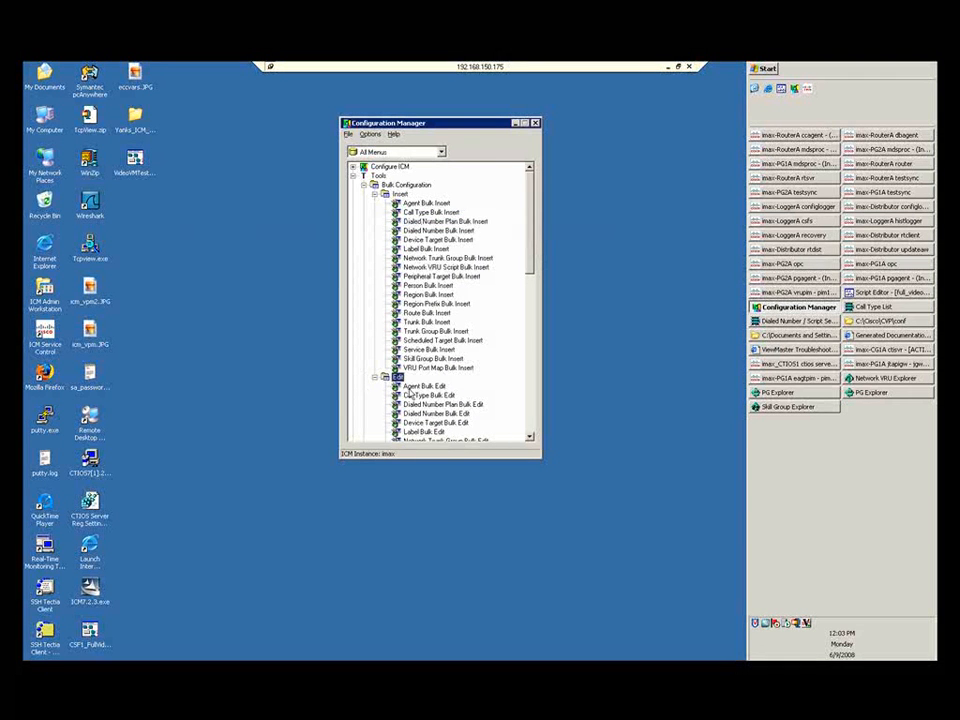
{"action": "left_click", "coordinate": [418, 405]}
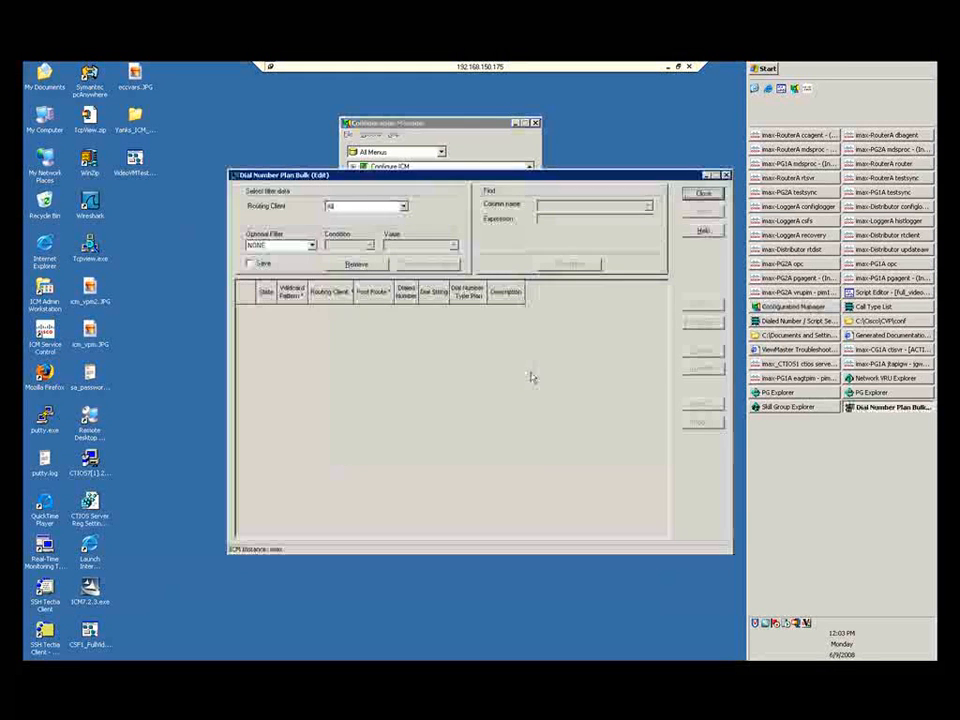
{"action": "left_click", "coordinate": [352, 207]}
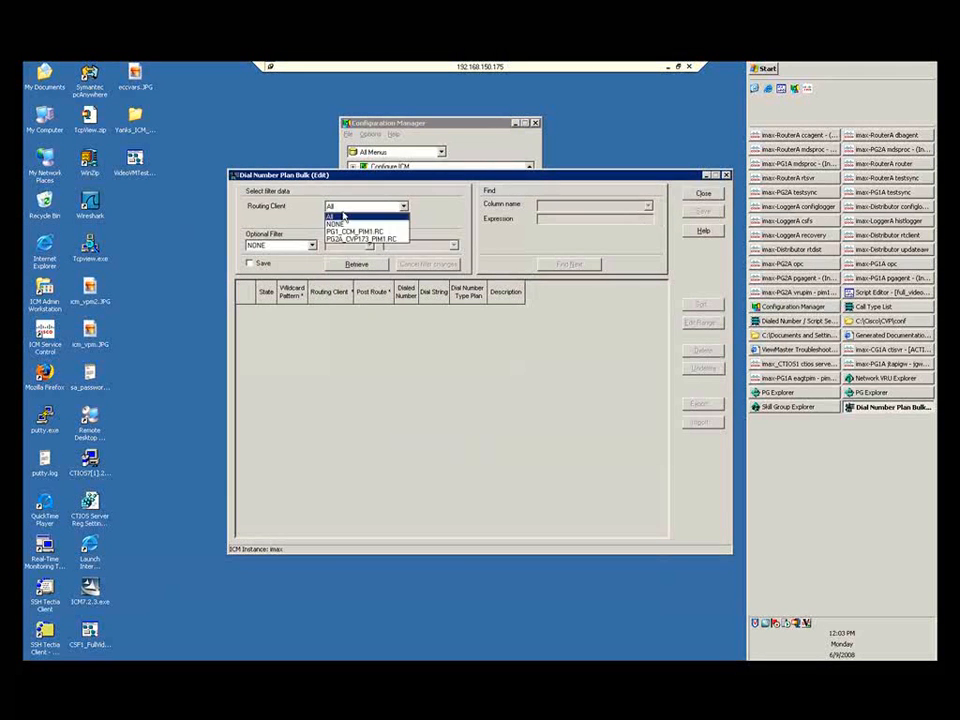
{"action": "left_click", "coordinate": [340, 234]}
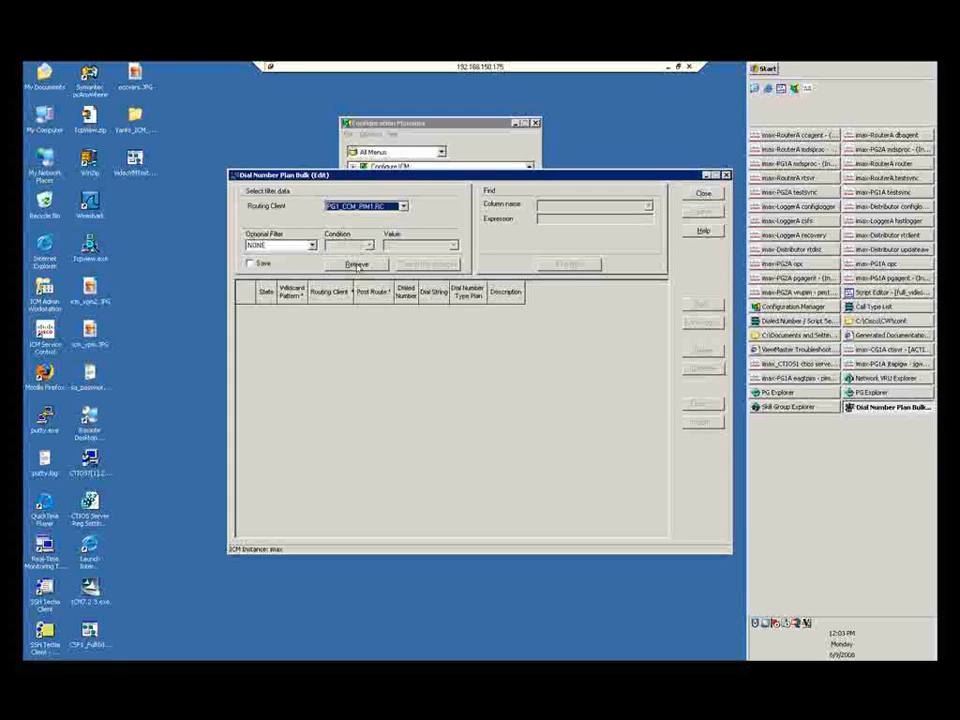
{"action": "left_click", "coordinate": [357, 264]}
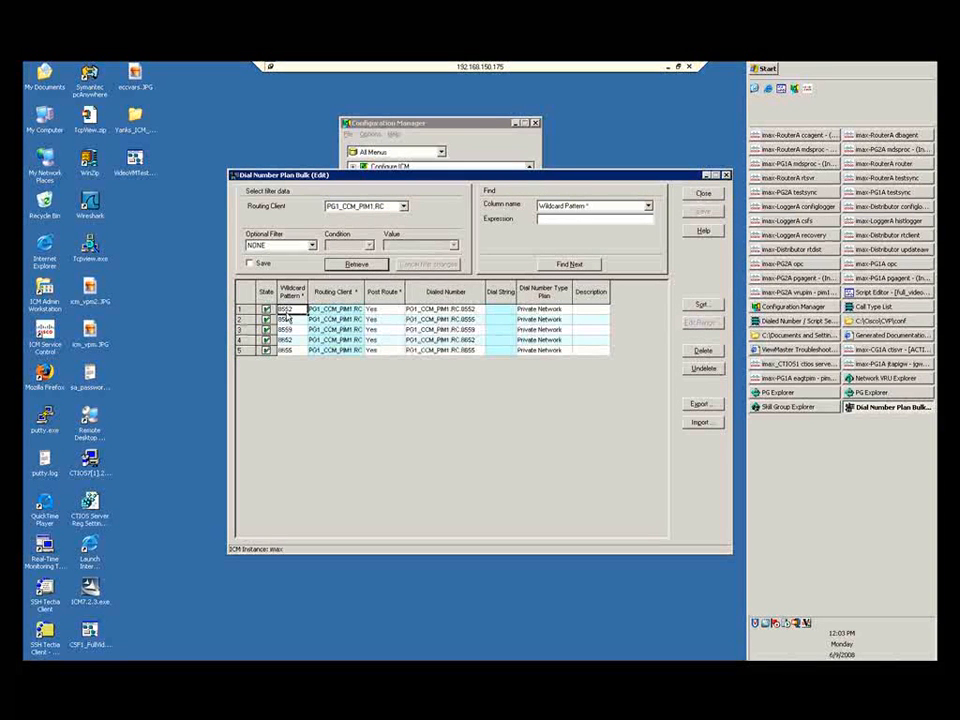
Examine the routing client, post route and dialed number of the first dial plan record
{"action": "left_click", "coordinate": [322, 312]}
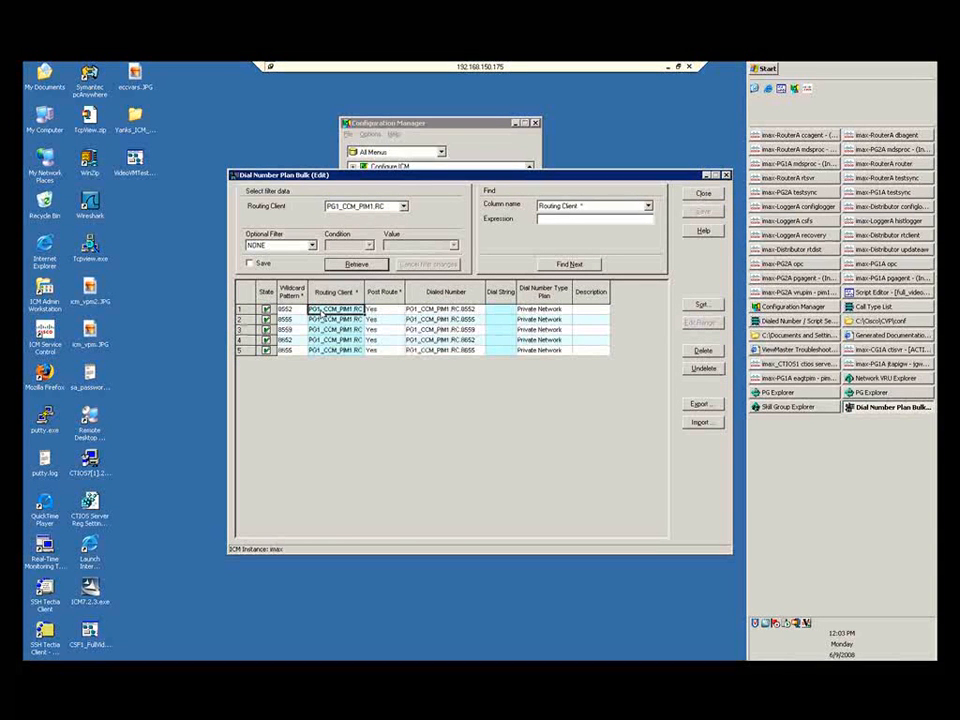
{"action": "left_click", "coordinate": [383, 309]}
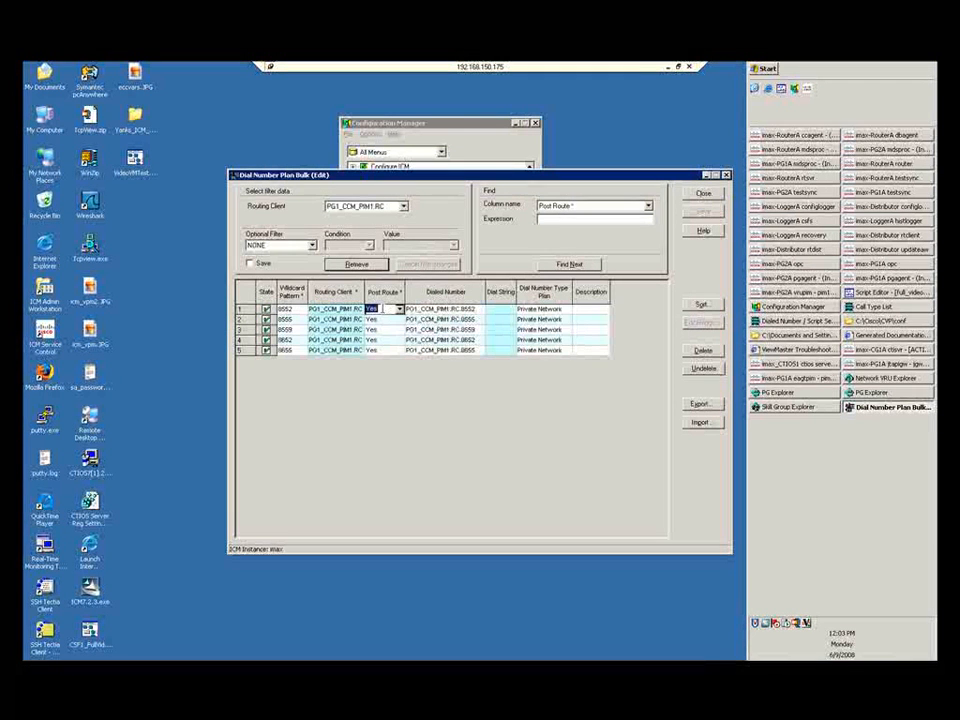
{"action": "left_click", "coordinate": [445, 309]}
{"action": "left_click", "coordinate": [480, 309]}
{"action": "left_click", "coordinate": [470, 328]}
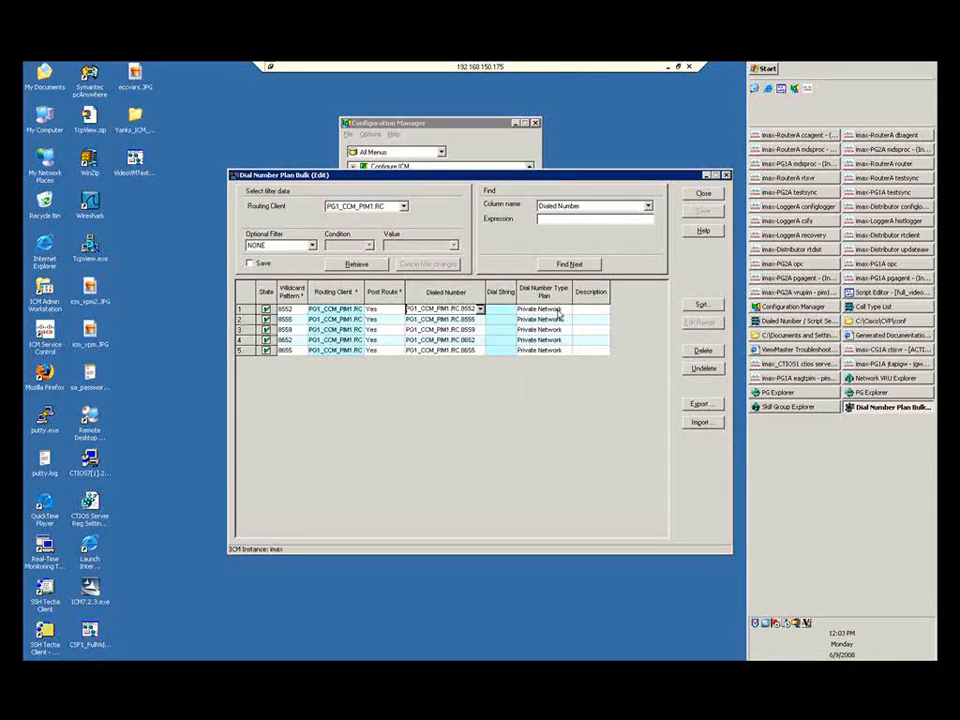
Minimize the bulk edit window and both remote desktop sessions to return to the local desktop
{"action": "left_click", "coordinate": [705, 187]}
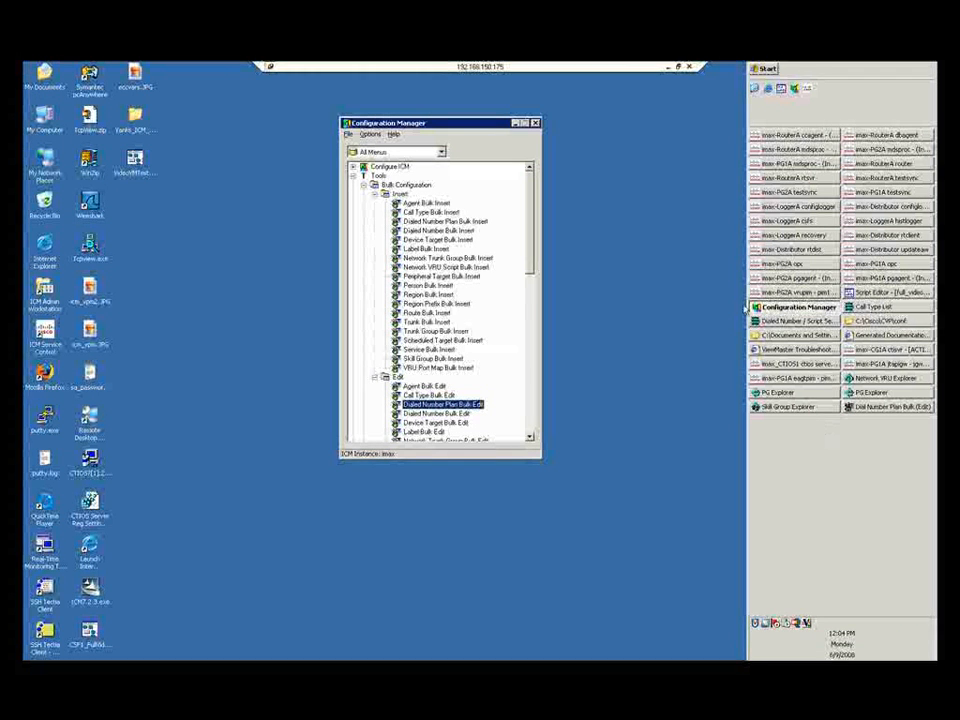
{"action": "left_click", "coordinate": [668, 67]}
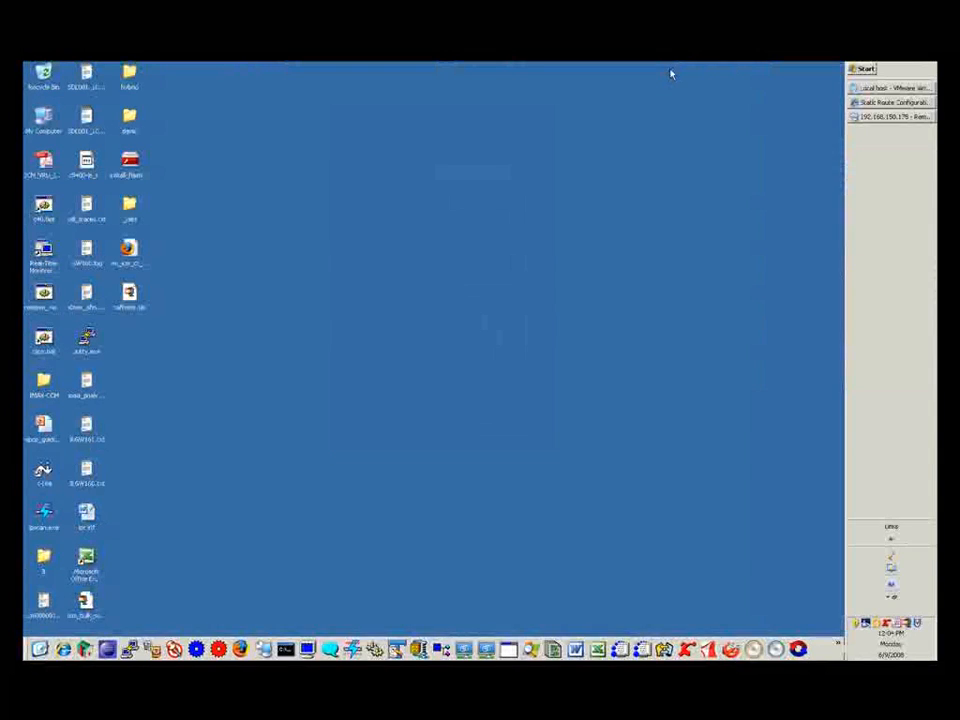
{"action": "left_click", "coordinate": [668, 67]}
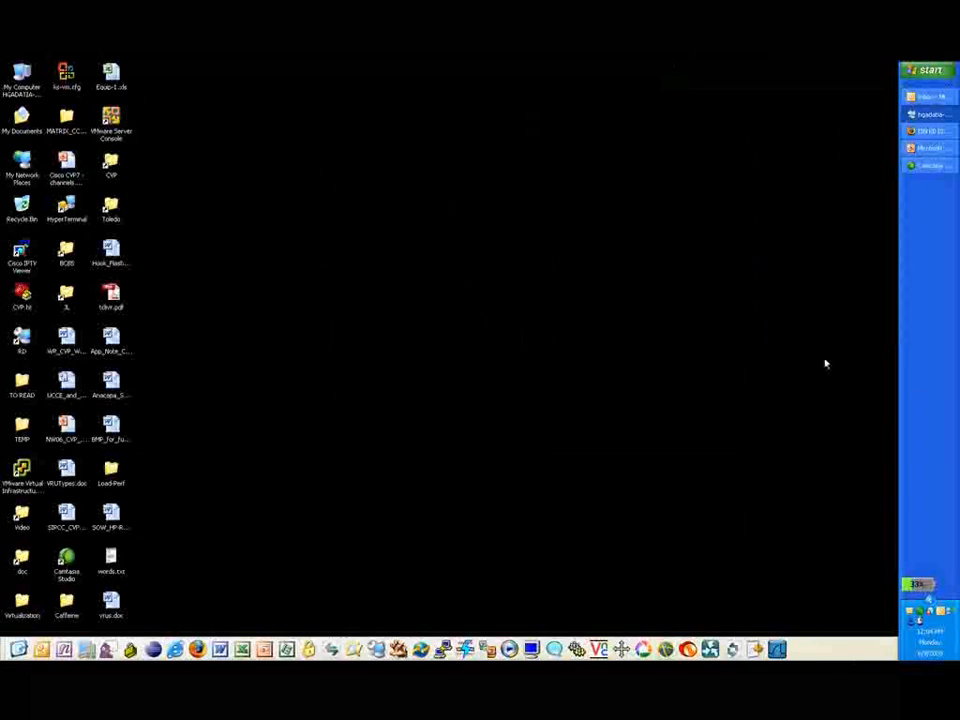
{"action": "right_click", "coordinate": [928, 606]}
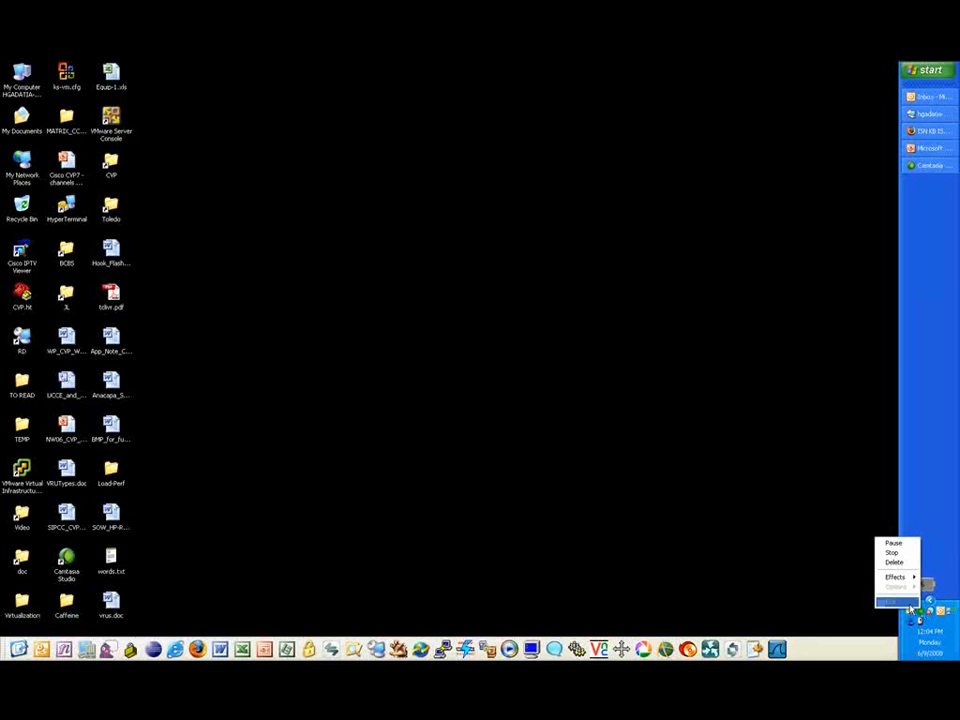